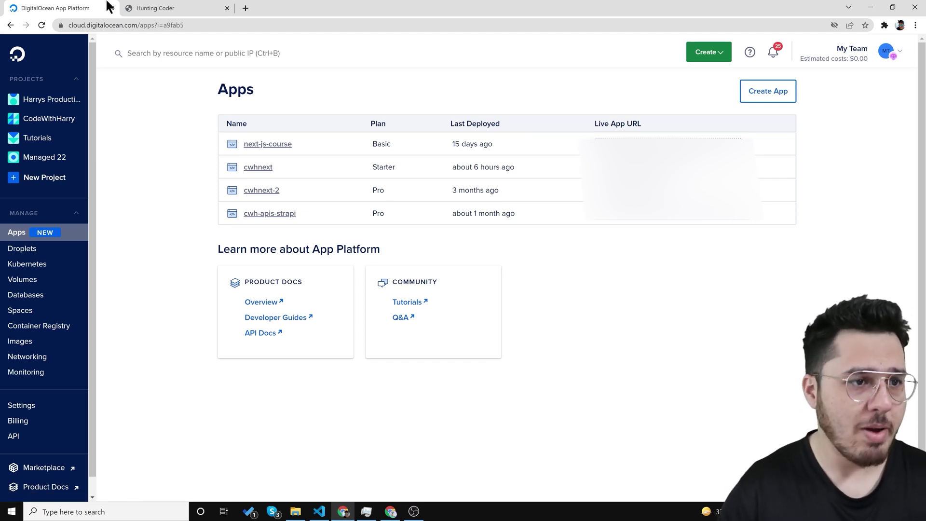
# - Check the deployed Hunting Coder site, including its About and Blog pages and its current address
pyautogui.click(159, 8)
pyautogui.click(159, 24)
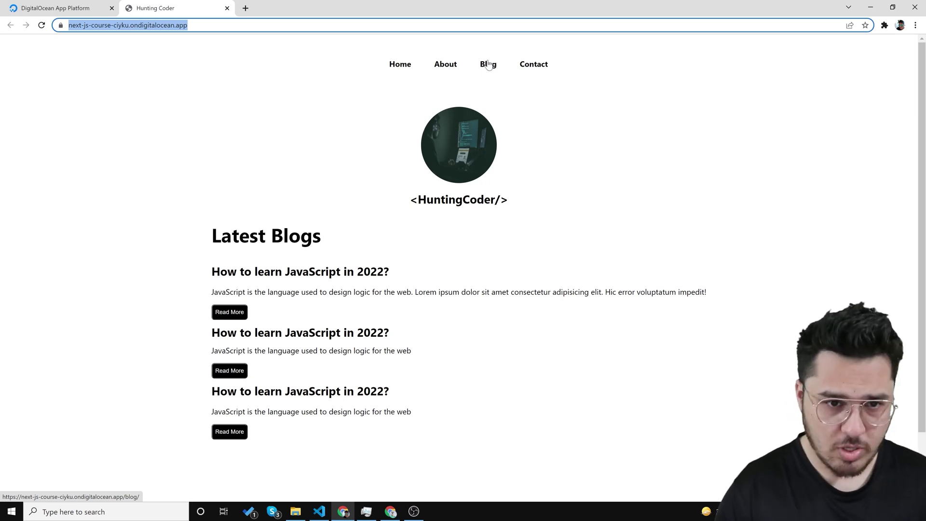
pyautogui.click(444, 64)
pyautogui.click(488, 65)
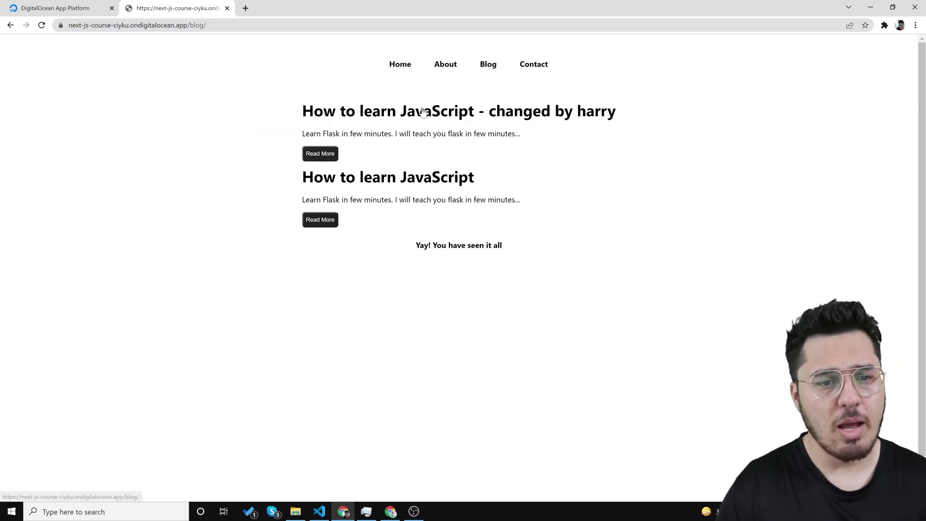
pyautogui.click(420, 111)
pyautogui.click(487, 65)
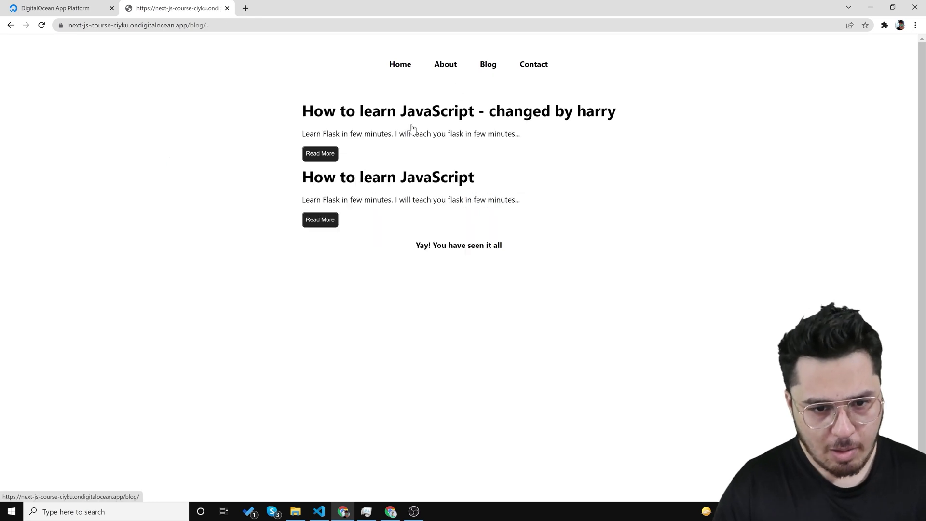
pyautogui.click(227, 25)
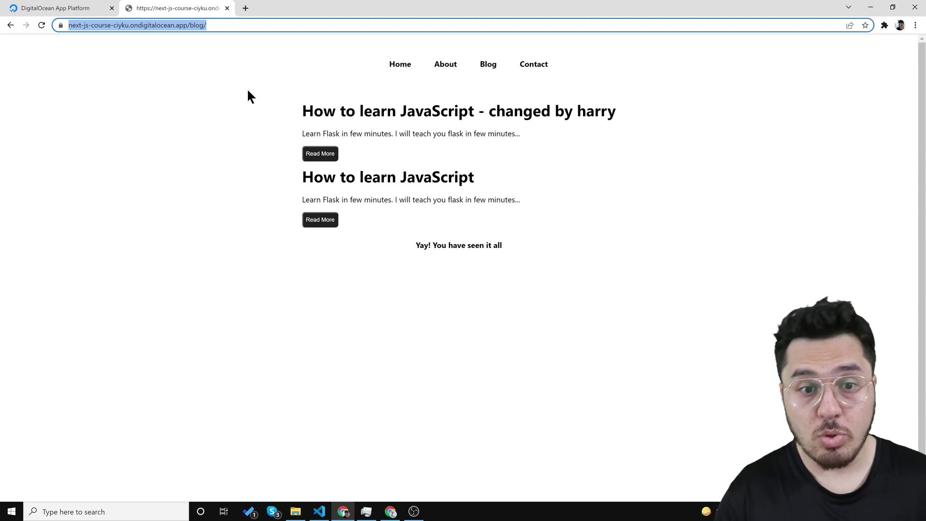
# - Open the settings of the next-js-course app in DigitalOcean and start adding a domain to it
pyautogui.click(53, 8)
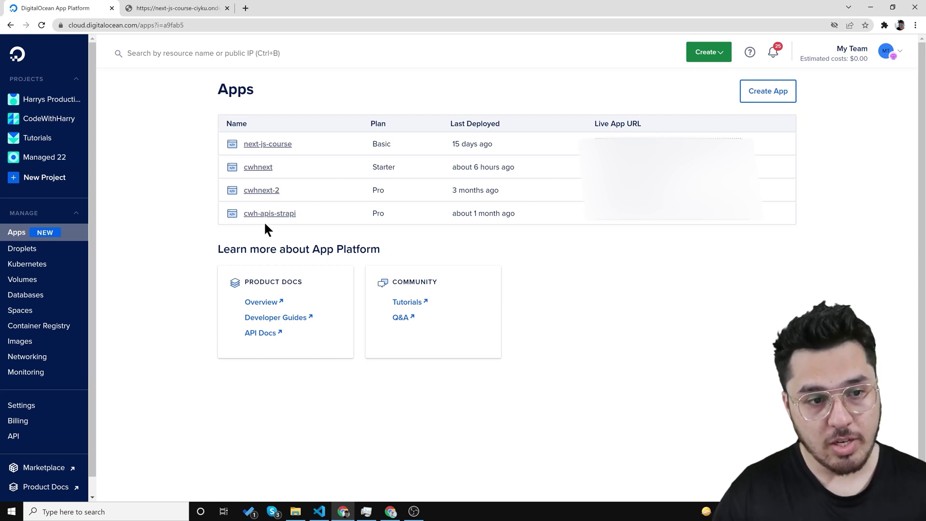
pyautogui.click(286, 141)
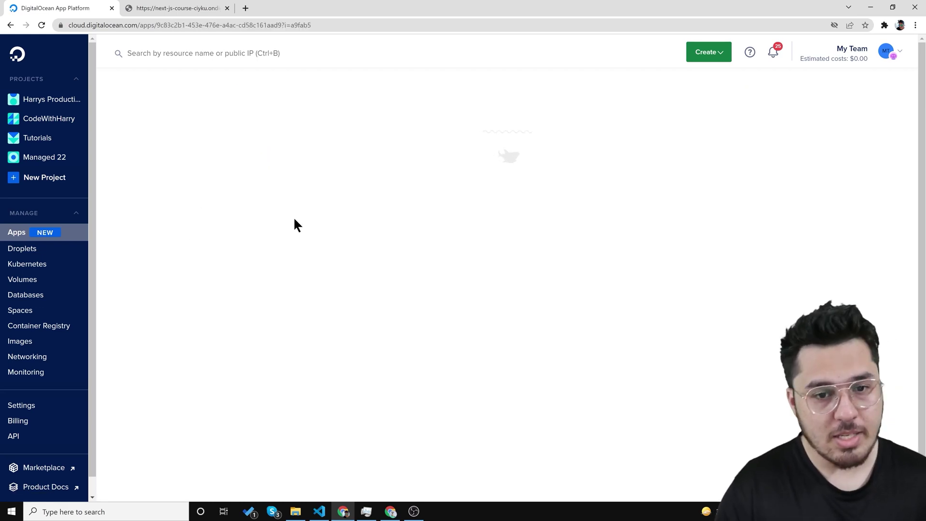
pyautogui.click(482, 172)
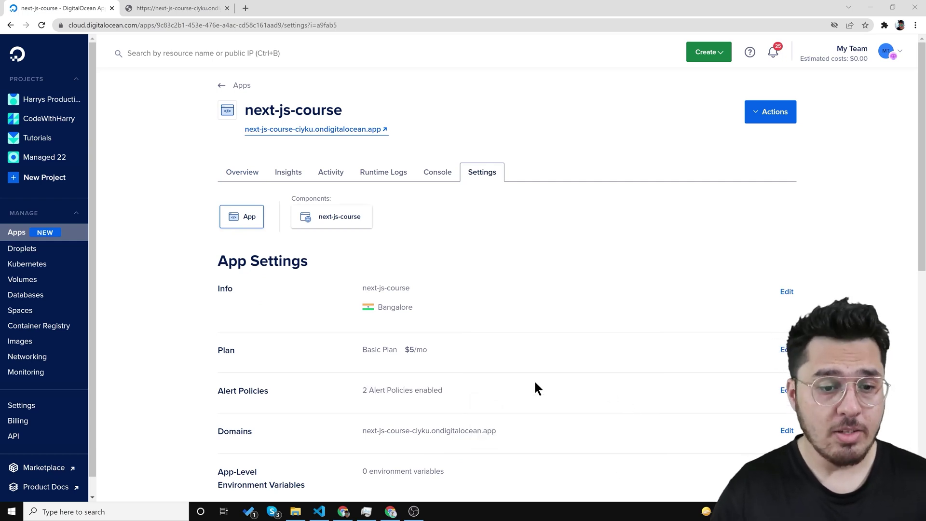
pyautogui.scroll(-3, 531, 376)
pyautogui.scroll(3, 327, 241)
pyautogui.scroll(-4, 328, 248)
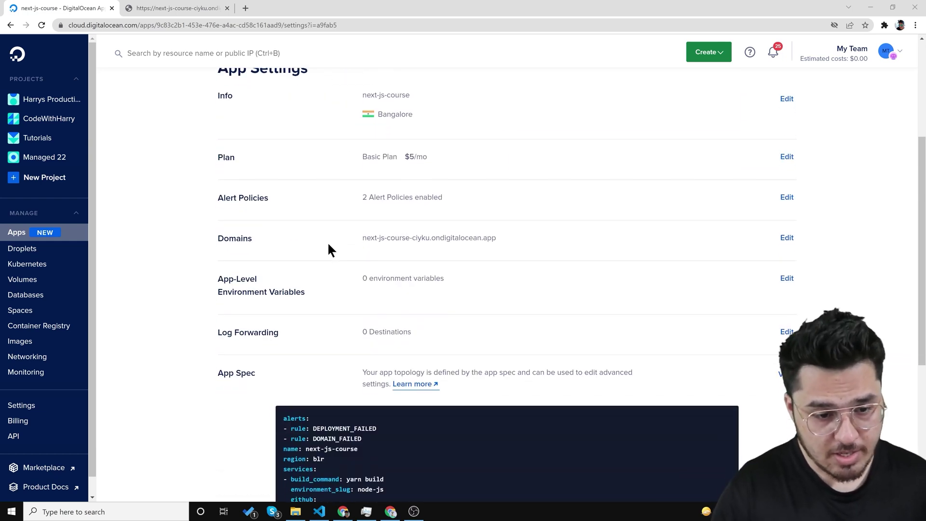
pyautogui.click(786, 238)
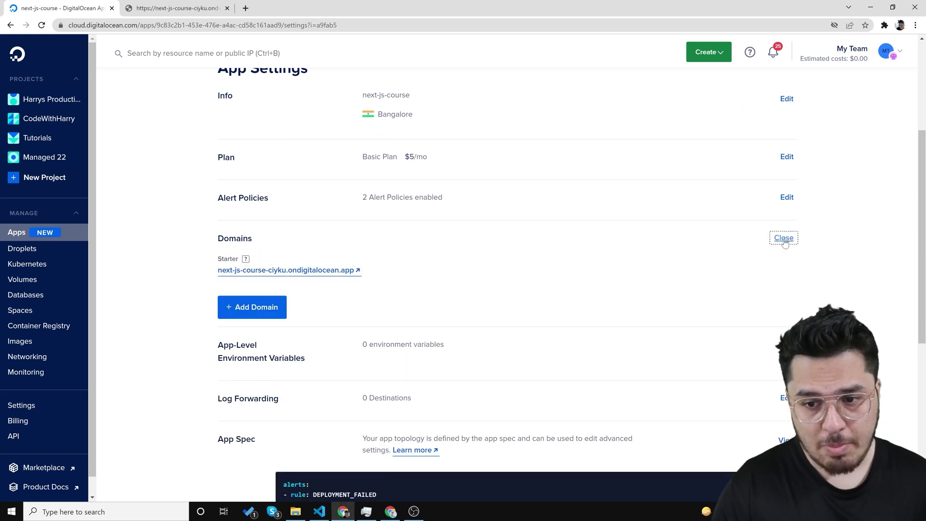
pyautogui.click(247, 307)
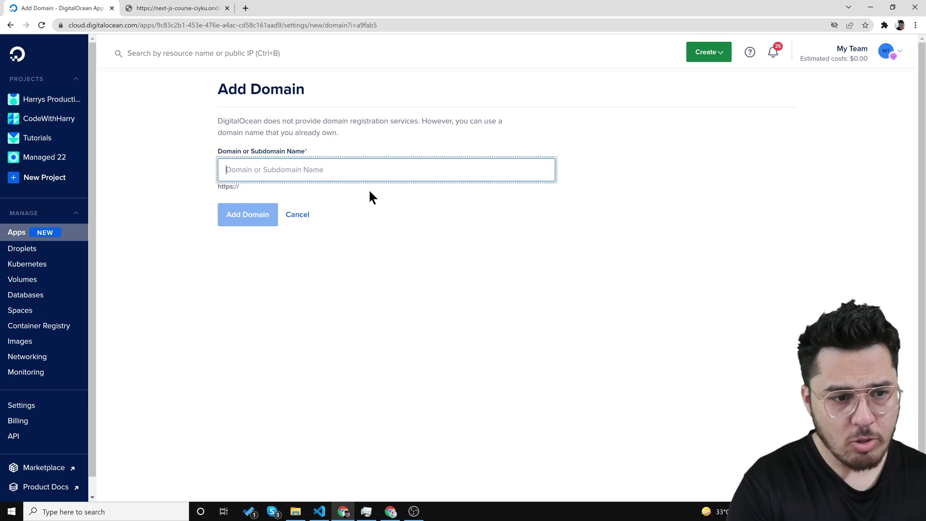
# - Enter huntingcoder.com as the domain, compare both DNS management choices, and keep "We manage your domain"
pyautogui.write('huntin')
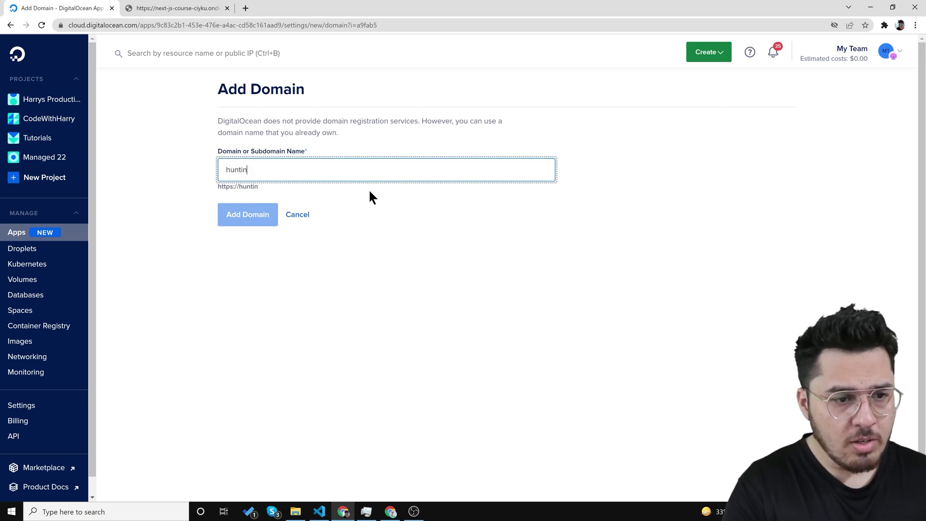
pyautogui.write('gcoder.com')
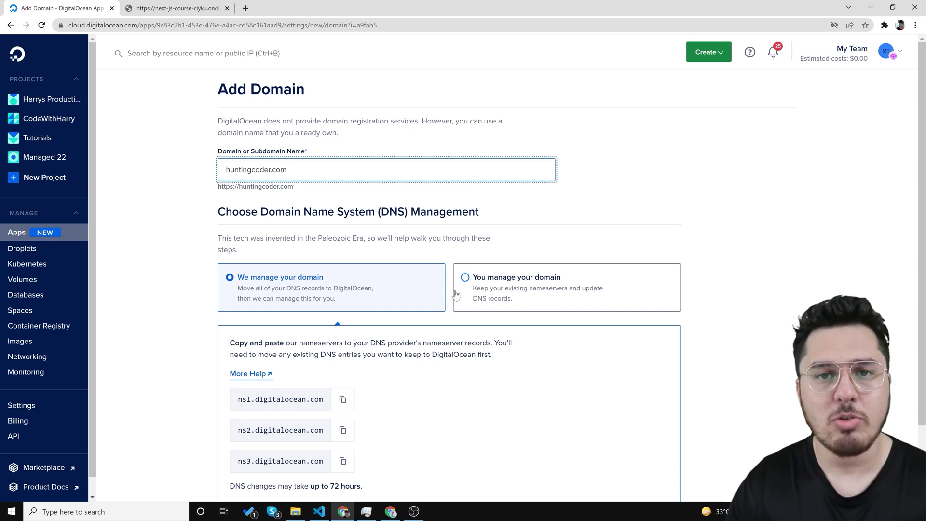
pyautogui.scroll(-2, 370, 399)
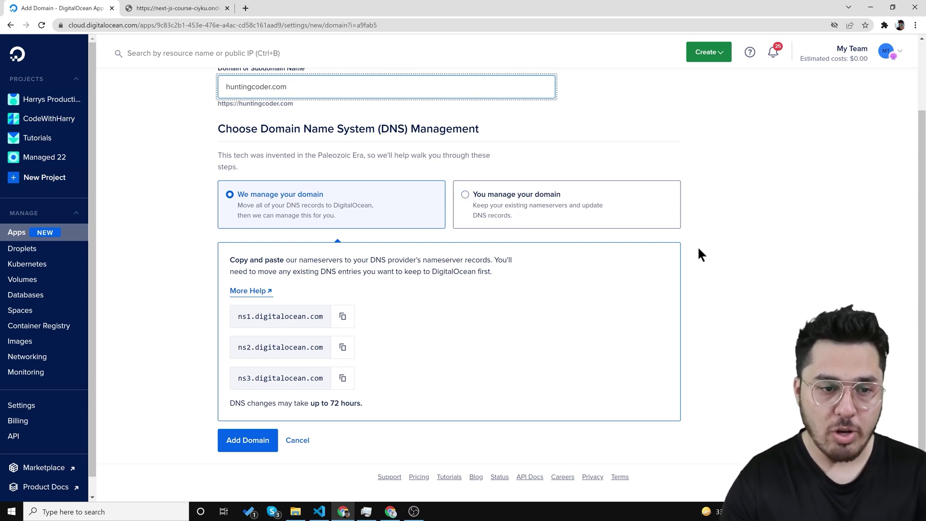
pyautogui.click(557, 210)
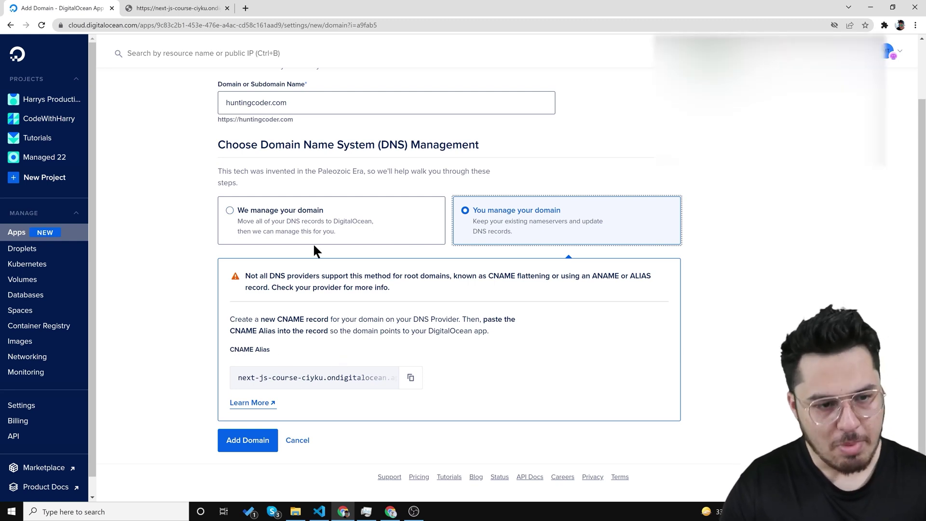
pyautogui.click(307, 216)
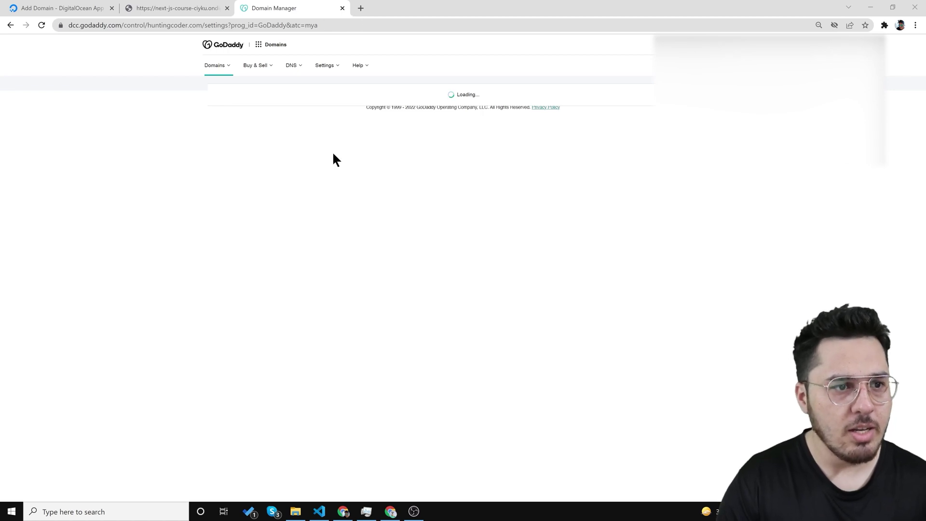
# - In GoDaddy, open the DNS management of huntingcoder.com and choose to enter custom nameservers
pyautogui.click(540, 186)
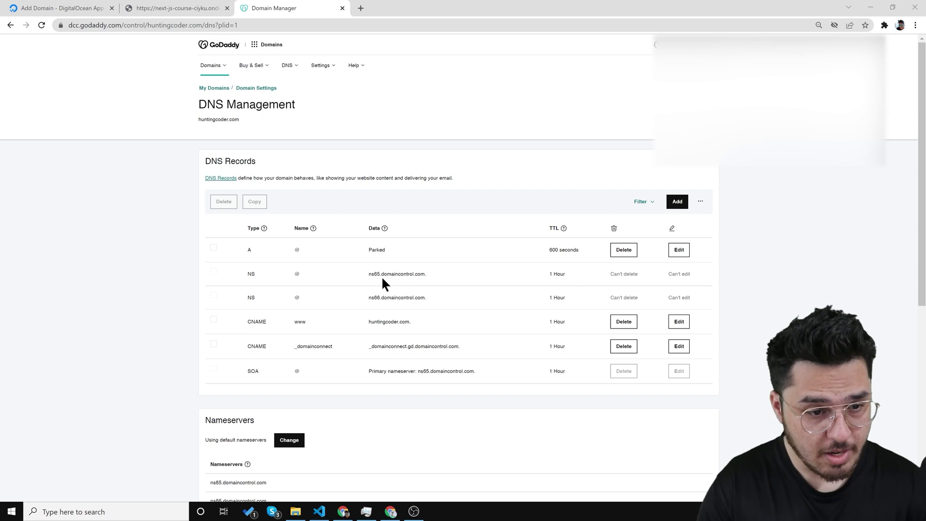
pyautogui.scroll(-3, 446, 328)
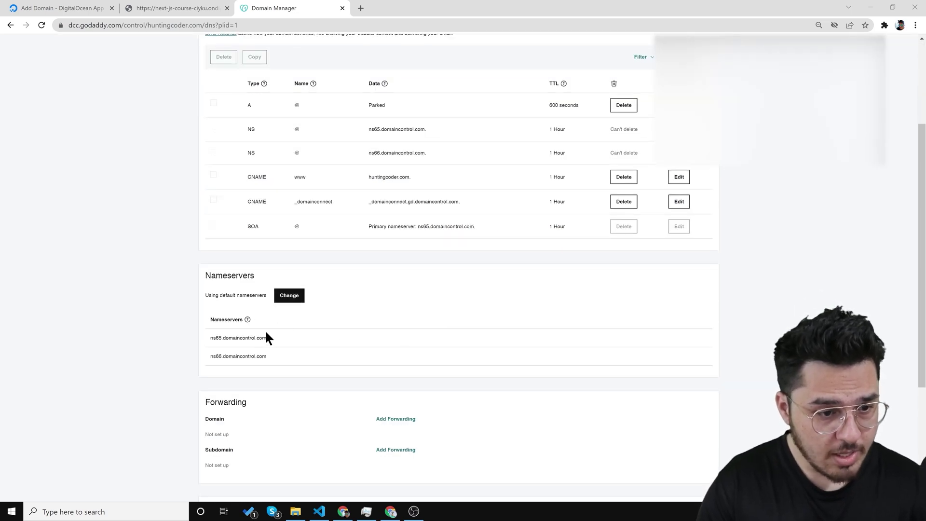
pyautogui.click(289, 296)
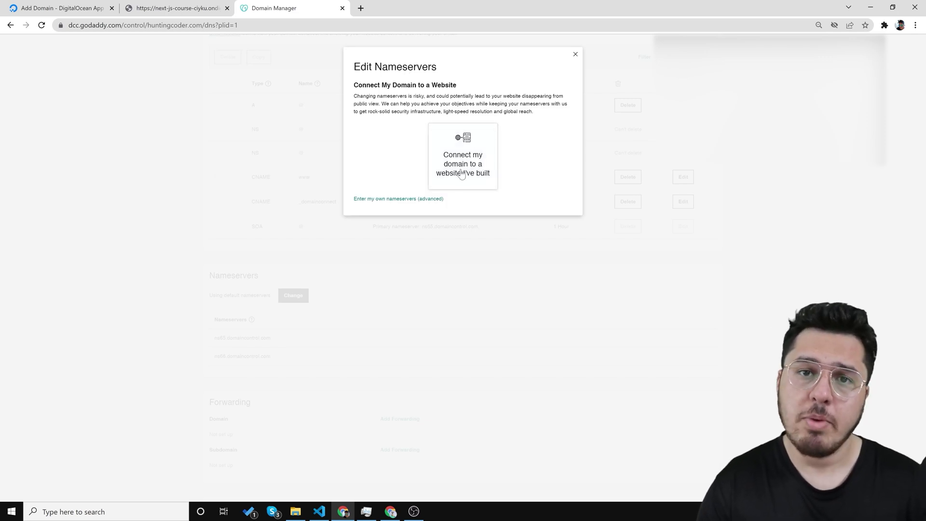
pyautogui.click(396, 199)
# - Copy ns1.digitalocean.com from the DigitalOcean domain form into GoDaddy's first nameserver entry
pyautogui.click(212, 7)
pyautogui.click(86, 9)
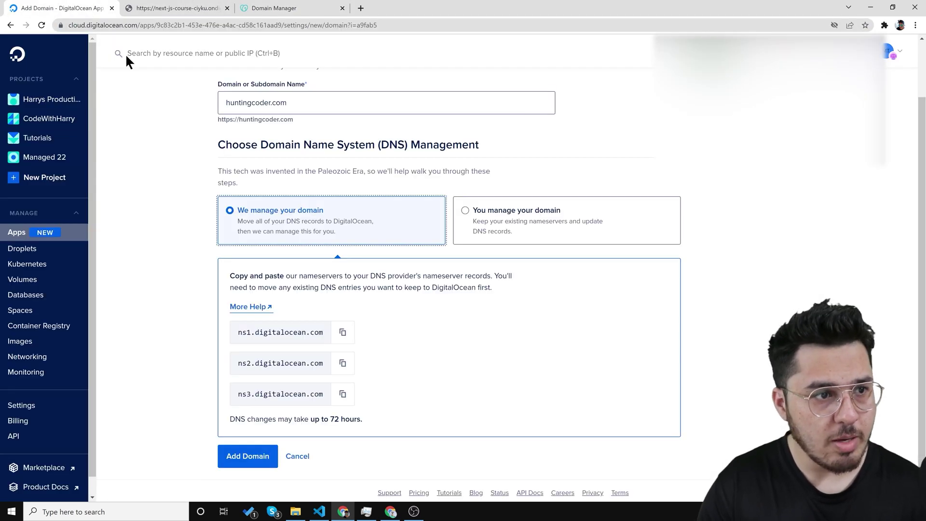
pyautogui.click(342, 332)
pyautogui.hotkey('ctrl', 'shift', 'Tab')
pyautogui.click(427, 132)
pyautogui.hotkey('ctrl', 'v')
# - Copy ns2.digitalocean.com from the DigitalOcean domain form into GoDaddy's second nameserver entry
pyautogui.click(72, 7)
pyautogui.click(342, 363)
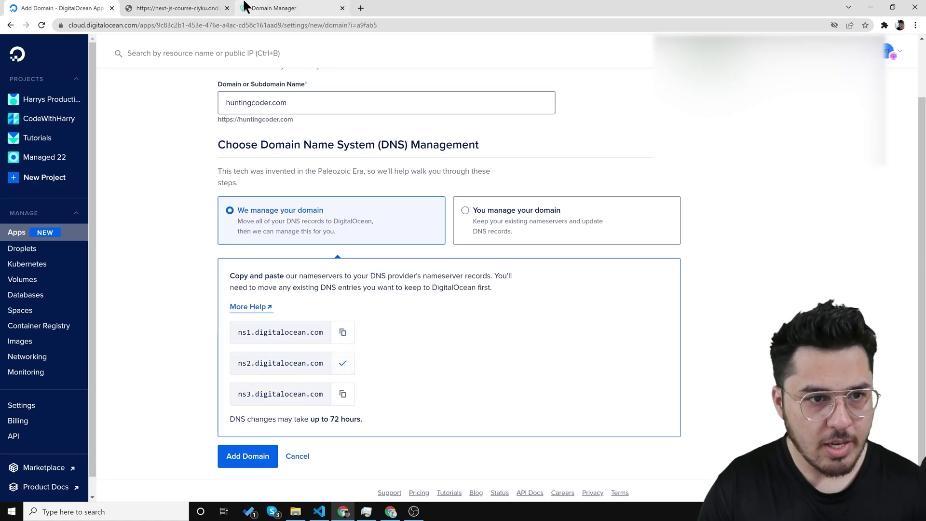
pyautogui.click(245, 8)
pyautogui.click(368, 144)
pyautogui.hotkey('ctrl', 'v')
# - Add ns3.digitalocean.com as the third nameserver in GoDaddy and save the list, consenting to the nameserver update
pyautogui.hotkey('ctrl', 'Tab')
pyautogui.click(342, 394)
pyautogui.hotkey('ctrl', 'shift', 'Tab')
pyautogui.click(415, 165)
pyautogui.hotkey('ctrl', 'v')
pyautogui.click(428, 215)
pyautogui.click(549, 203)
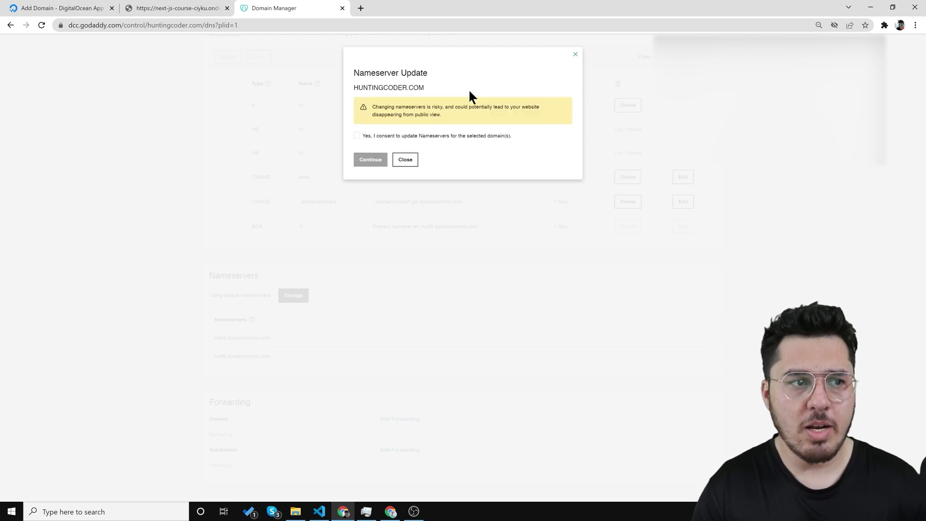
pyautogui.click(357, 136)
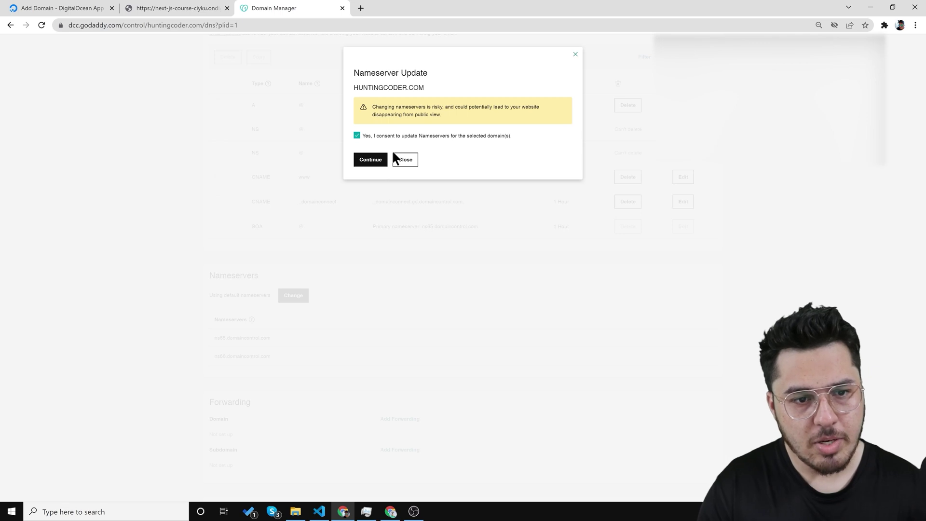
pyautogui.click(383, 159)
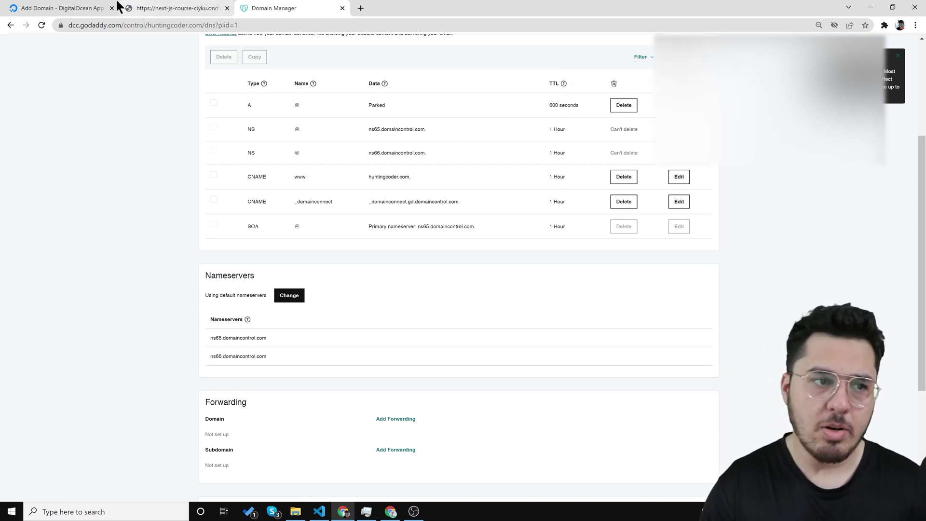
# - Return to DigitalOcean and add huntingcoder.com to the next-js-course app with DigitalOcean-managed DNS
pyautogui.click(75, 8)
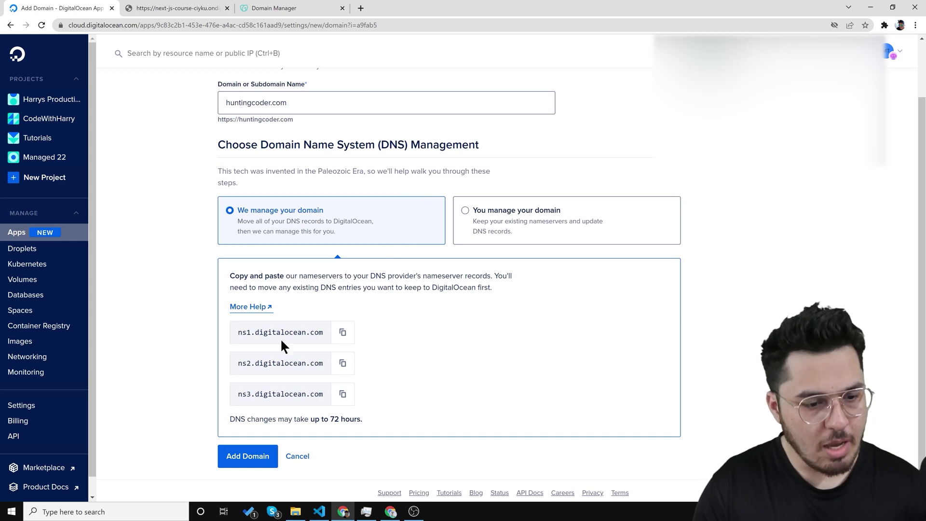
pyautogui.click(248, 455)
pyautogui.scroll(-2, 414, 386)
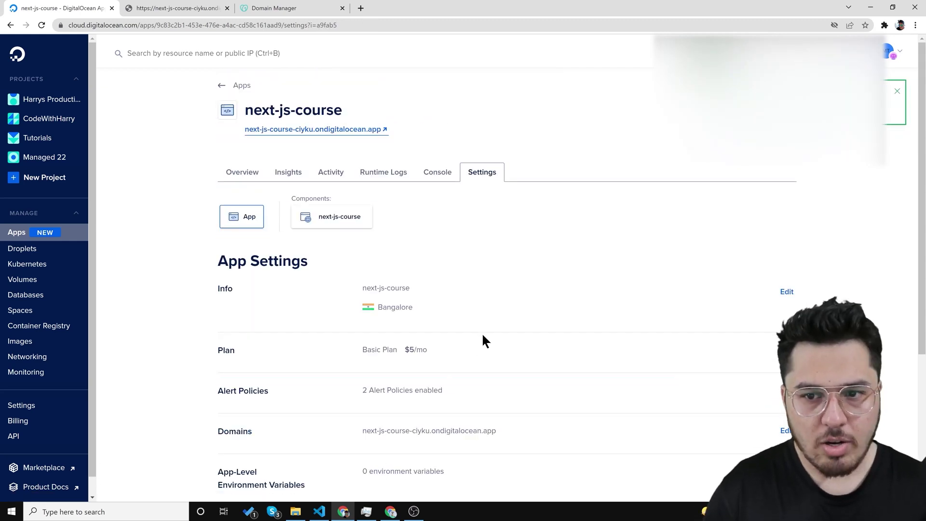
# - Expand the app's Domains settings, open the custom domain huntingcoder.com and reload the page to test it
pyautogui.scroll(-4, 478, 339)
pyautogui.click(786, 238)
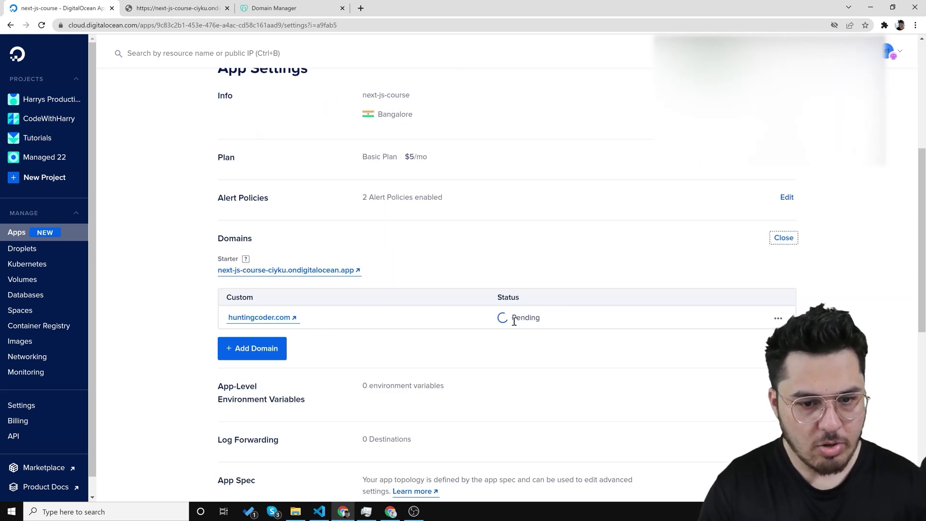
pyautogui.click(292, 318)
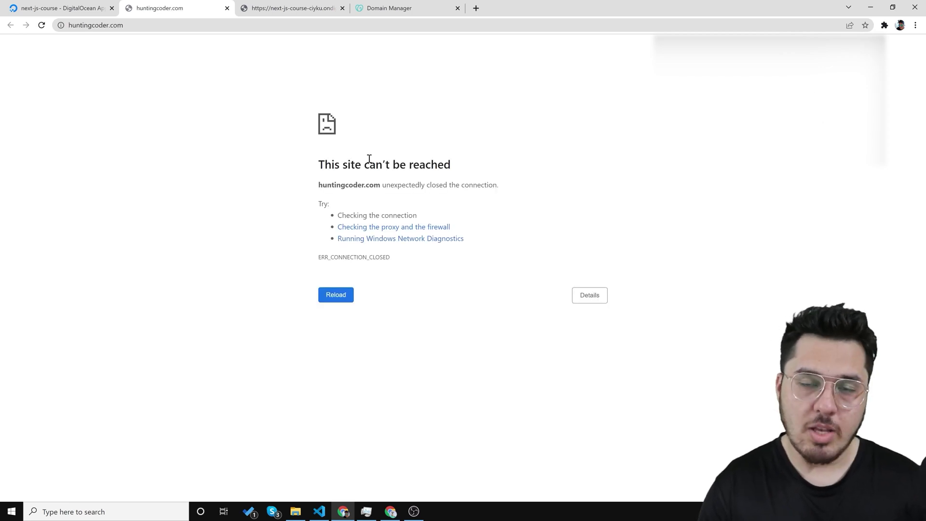
pyautogui.hotkey('ctrl', 'r')
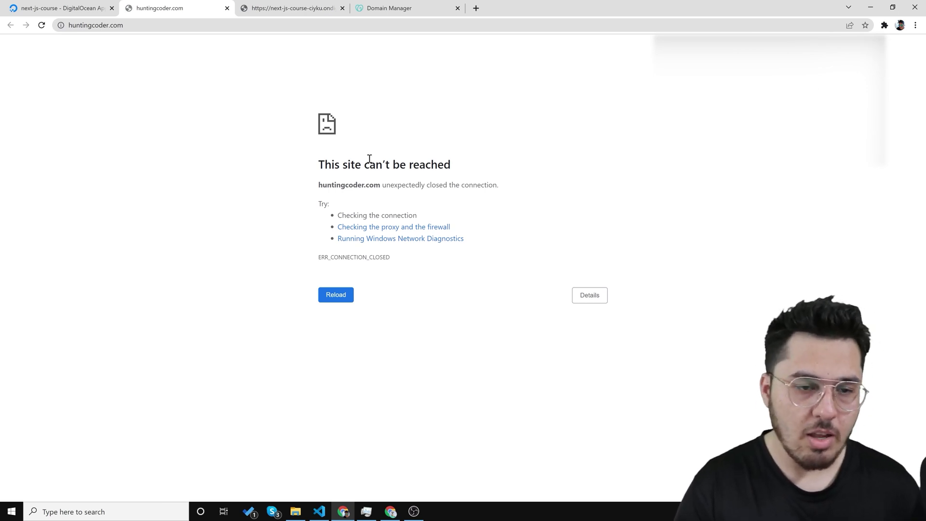
pyautogui.press('F5')
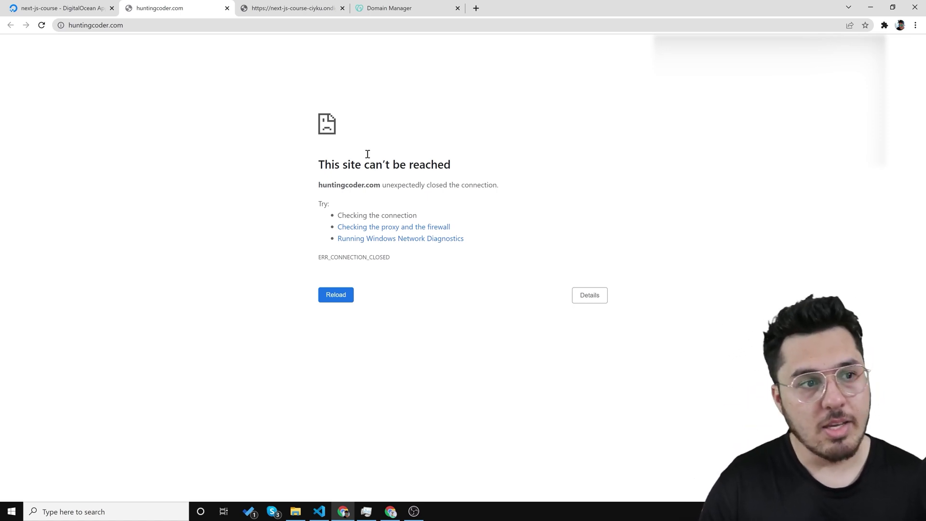
# - Recheck the custom domain's status in the app settings, the starter-domain blog page and the huntingcoder.com page
pyautogui.click(98, 6)
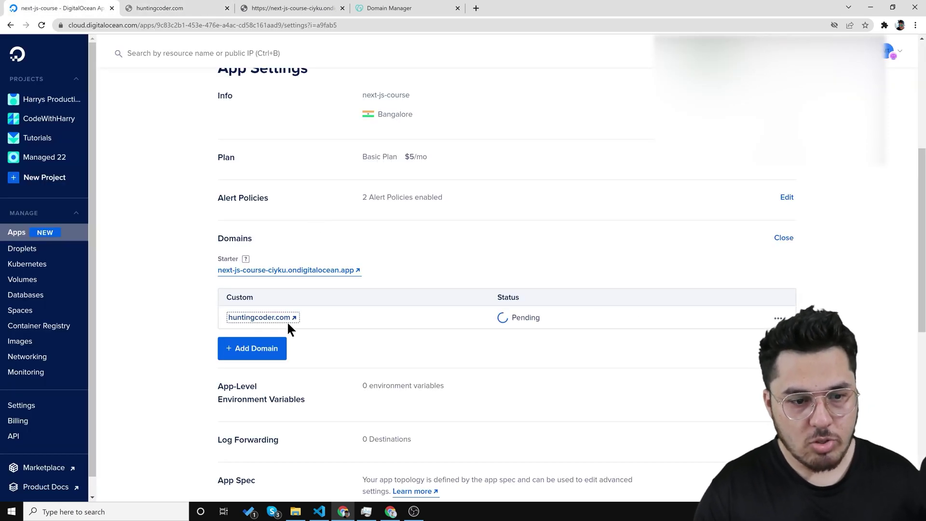
pyautogui.click(196, 7)
pyautogui.click(292, 8)
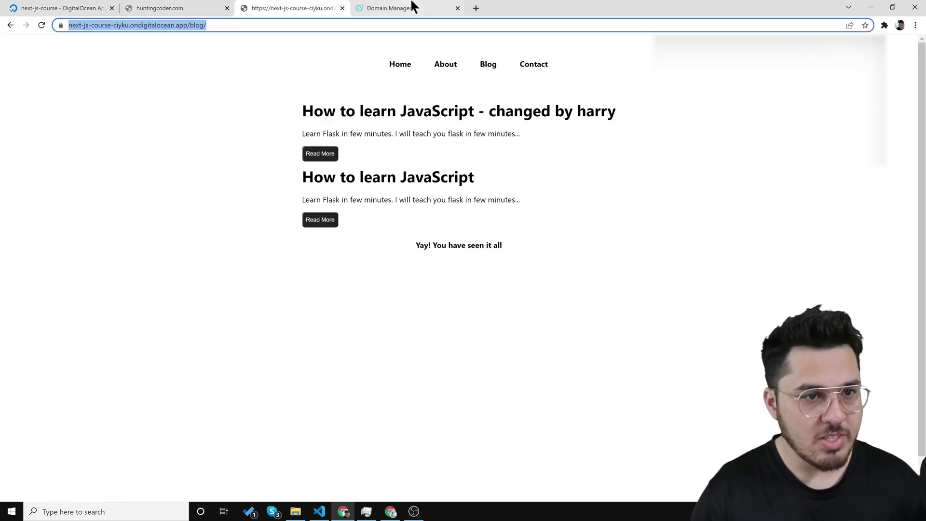
pyautogui.click(193, 7)
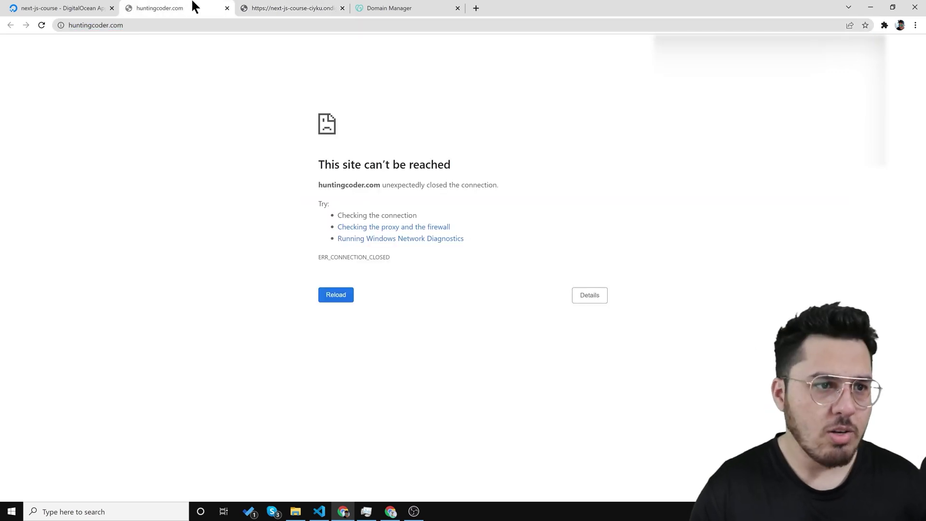
# - Return to DigitalOcean and open the Networking section for managing domains
pyautogui.click(19, 7)
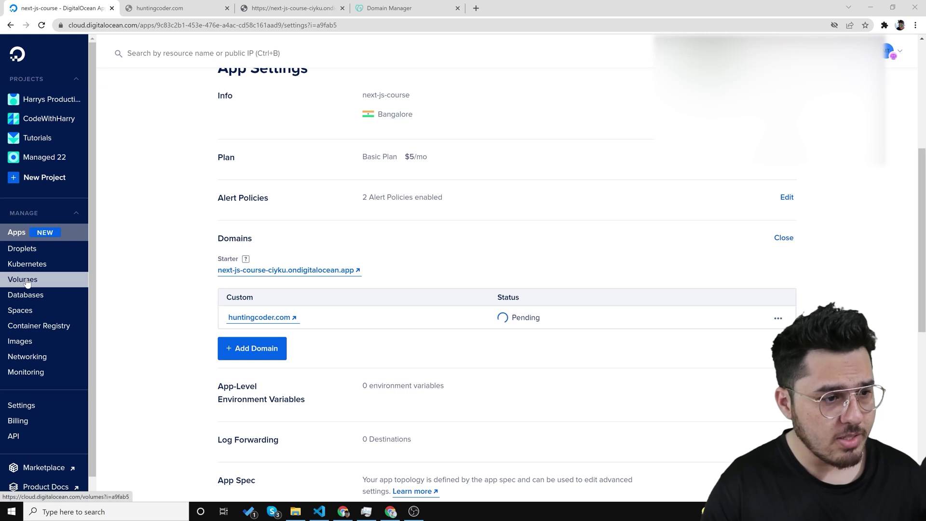
pyautogui.scroll(-1, 39, 311)
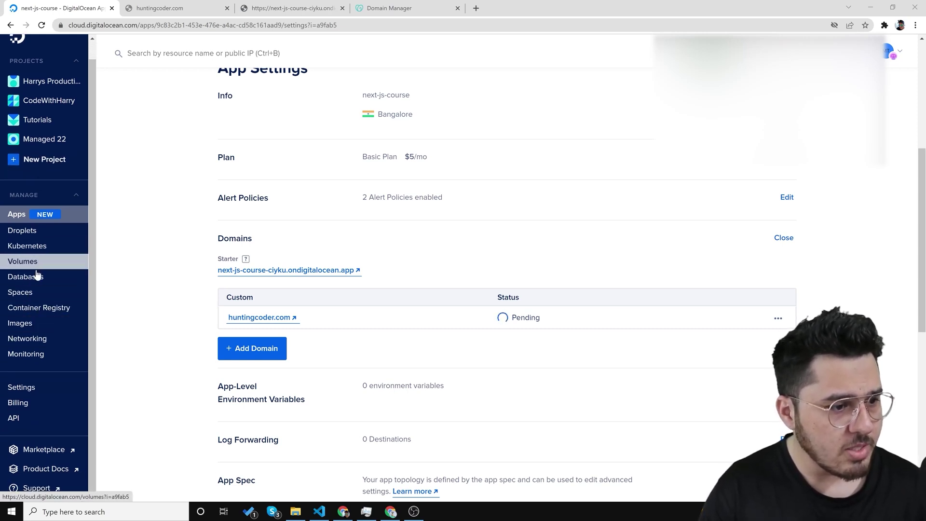
pyautogui.click(45, 338)
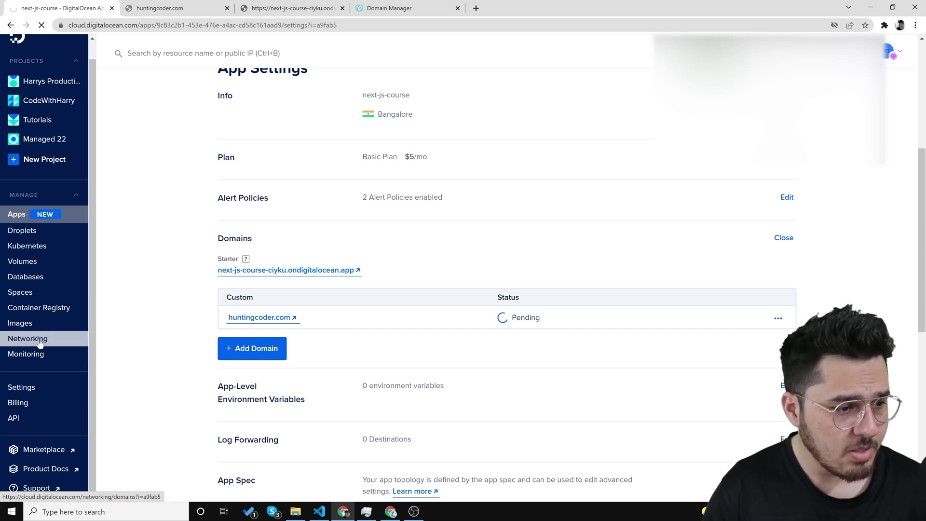
# - Check the domain's GoDaddy DNS page, reload huntingcoder.com to retest it, and look at the starter-domain page
pyautogui.scroll(-3, 39, 337)
pyautogui.scroll(1, 39, 313)
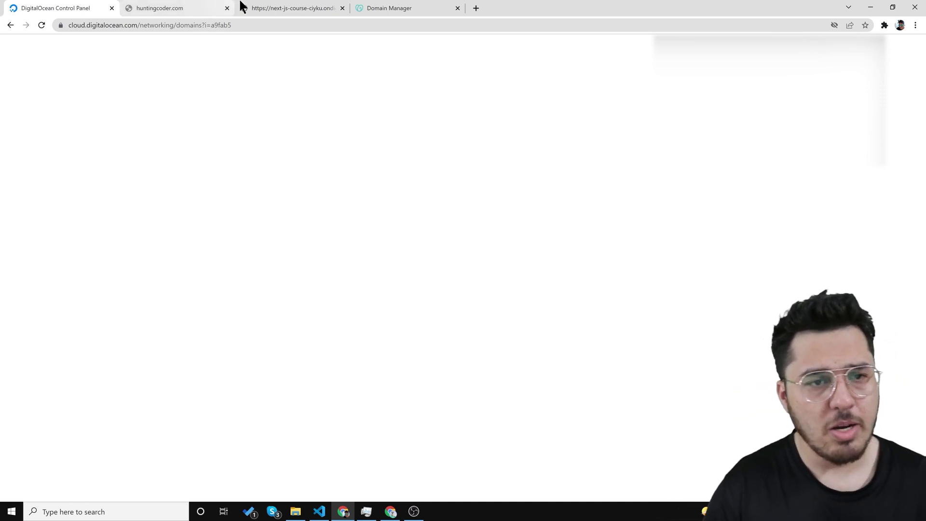
pyautogui.click(386, 6)
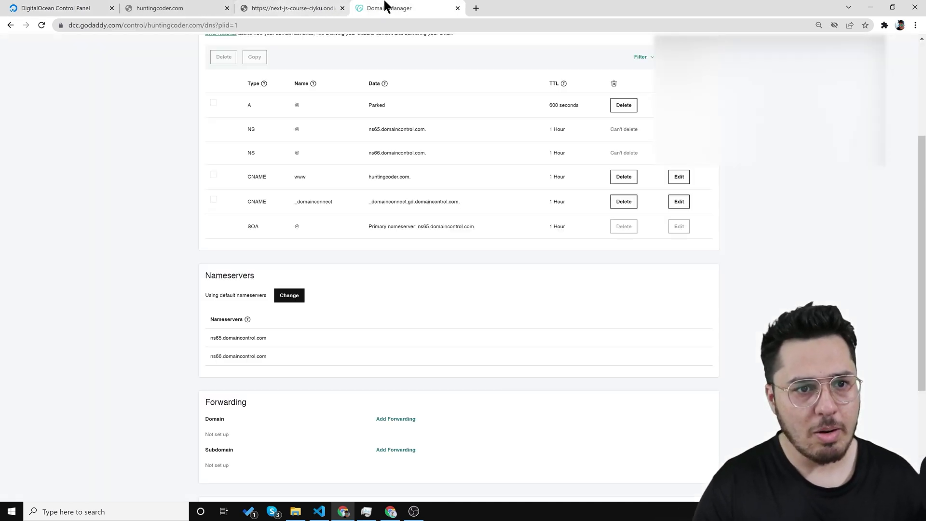
pyautogui.click(148, 7)
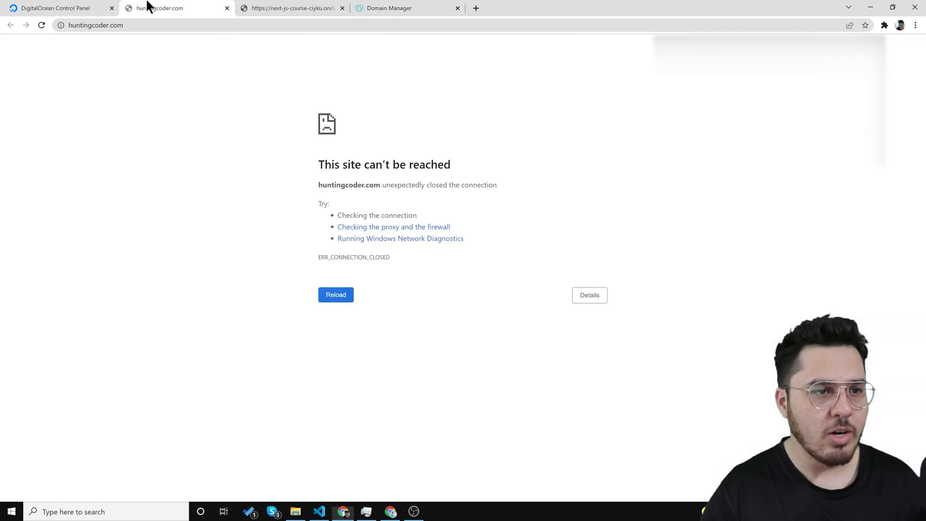
pyautogui.click(37, 22)
pyautogui.click(321, 6)
pyautogui.click(203, 8)
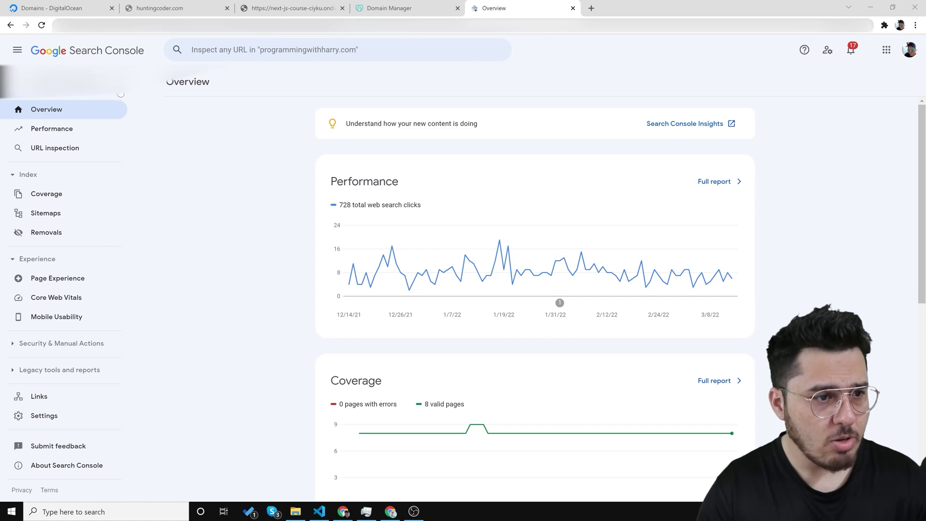
# - Switch to Google Search Console and add huntingcoder.com as a new Domain property
pyautogui.click(68, 81)
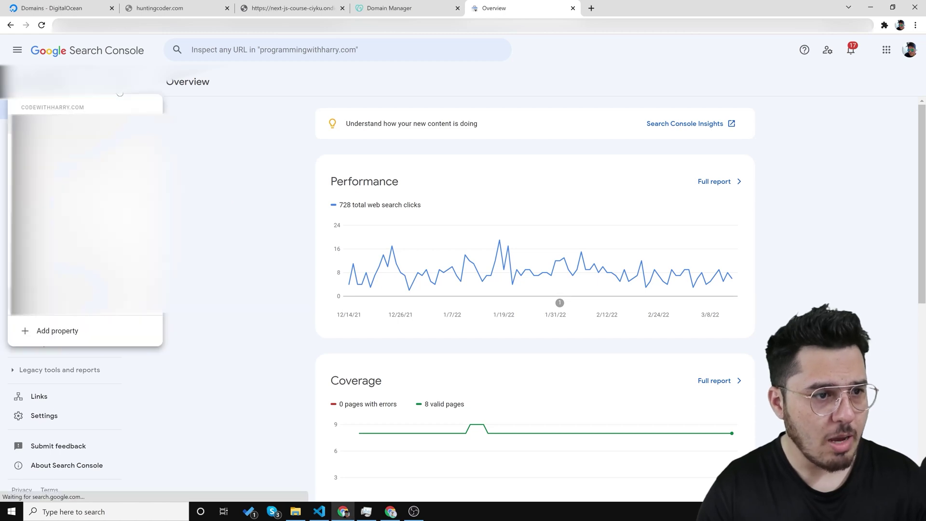
pyautogui.click(75, 330)
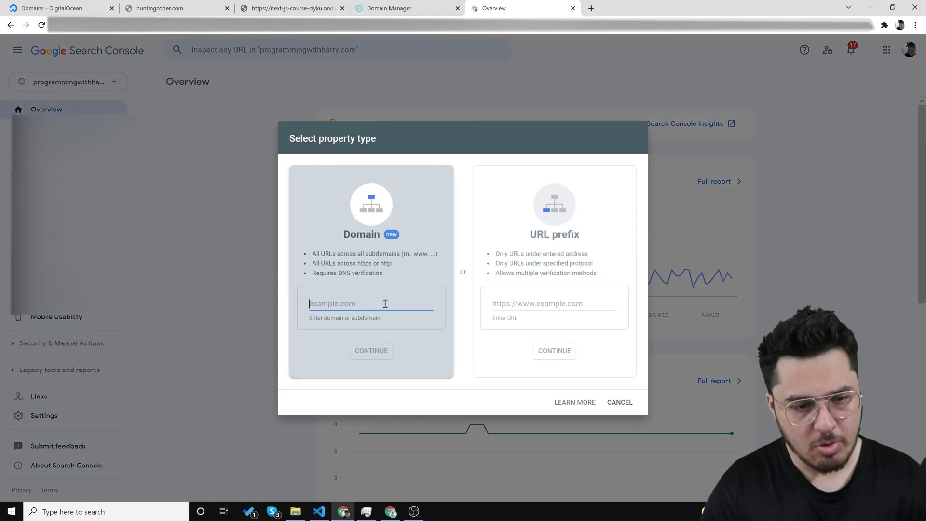
pyautogui.write('huntingcoder.com')
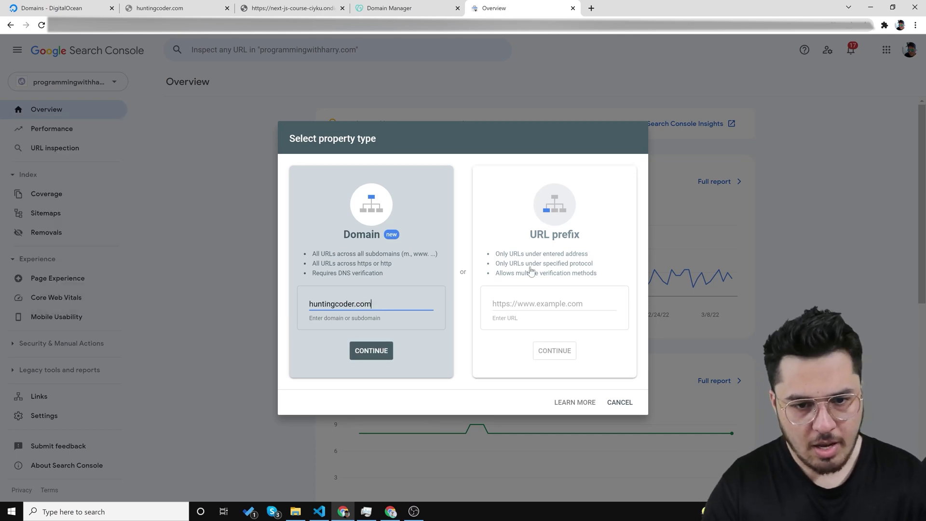
pyautogui.click(357, 347)
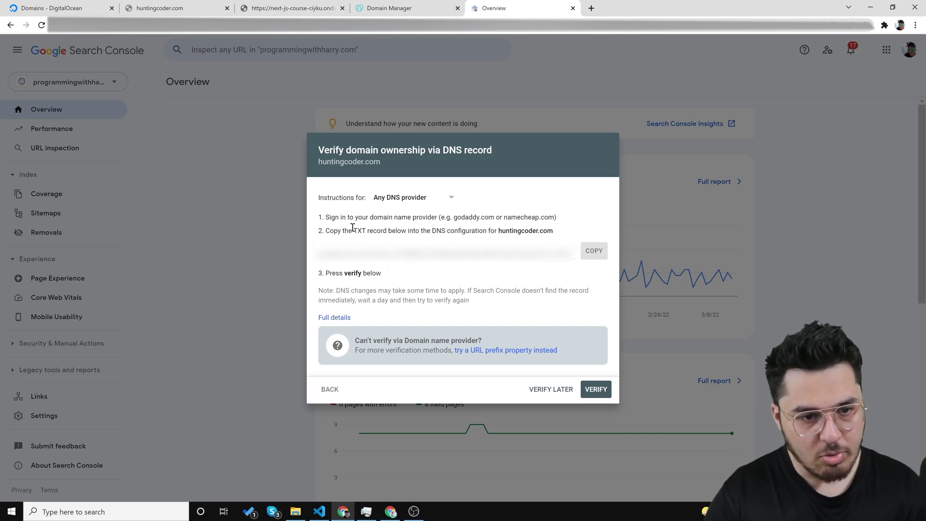
# - Read the DNS ownership verification instructions and copy the TXT record for huntingcoder.com
pyautogui.moveTo(346, 220); pyautogui.dragTo(515, 224)
pyautogui.click(383, 231)
pyautogui.moveTo(367, 232); pyautogui.dragTo(555, 234)
pyautogui.click(509, 234)
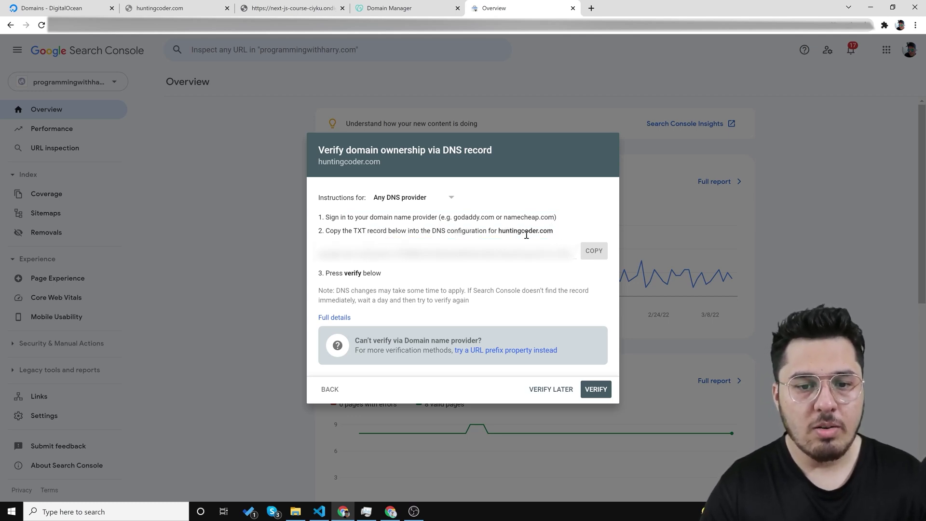
pyautogui.click(597, 259)
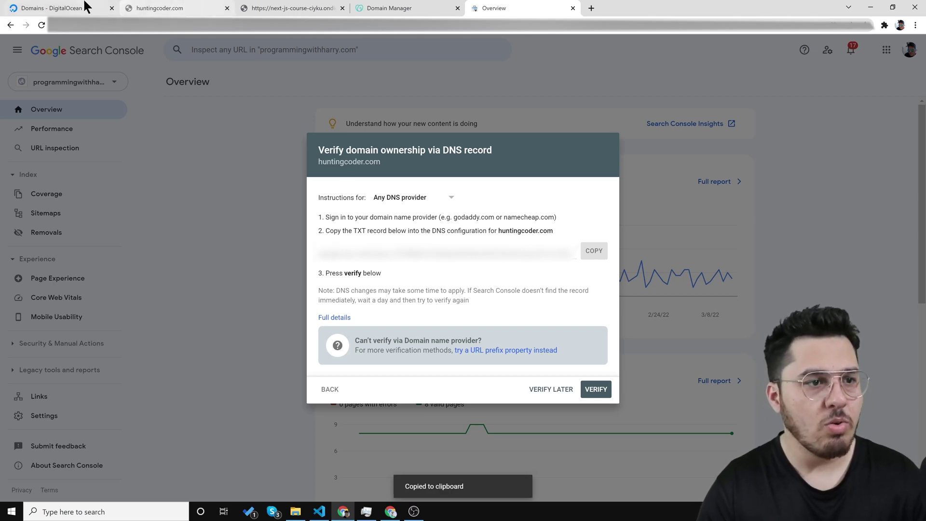
# - Switch to DigitalOcean, open huntingcoder.com from the Networking domains list and review its DNS records
pyautogui.click(96, 8)
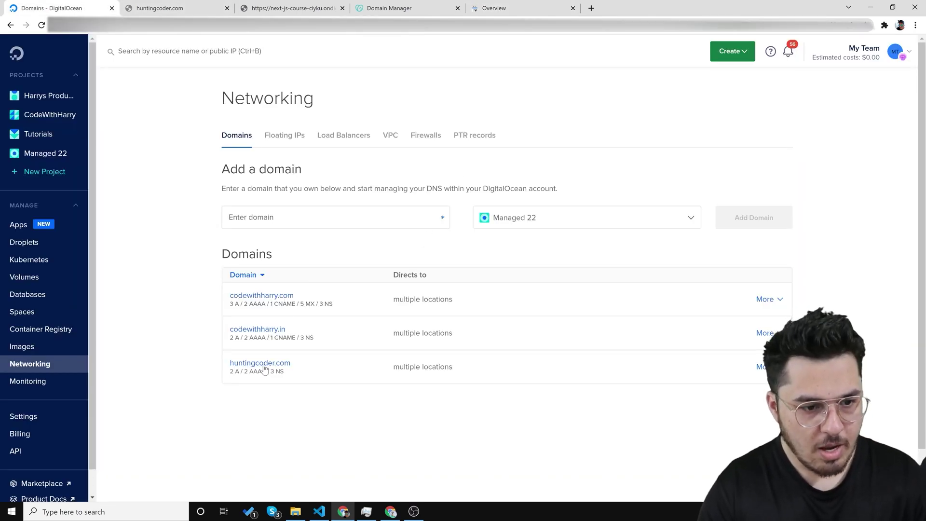
pyautogui.click(265, 369)
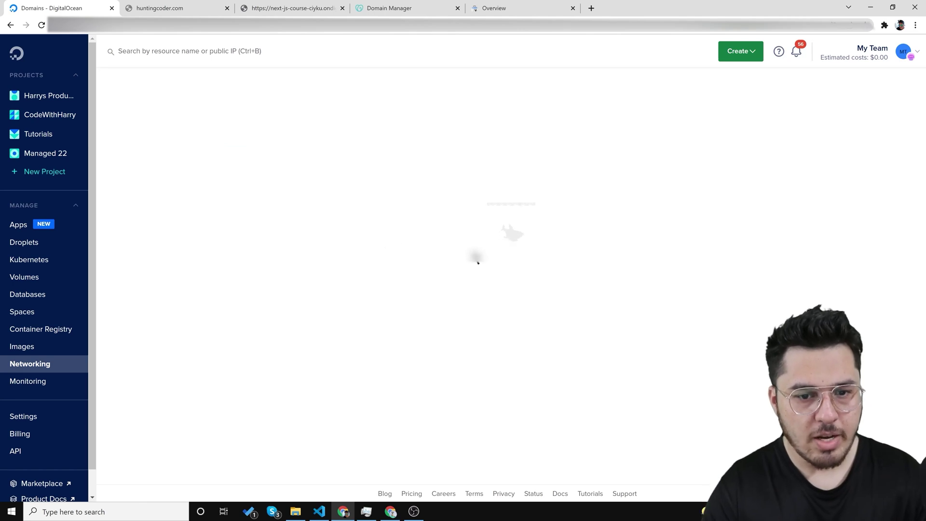
pyautogui.click(346, 264)
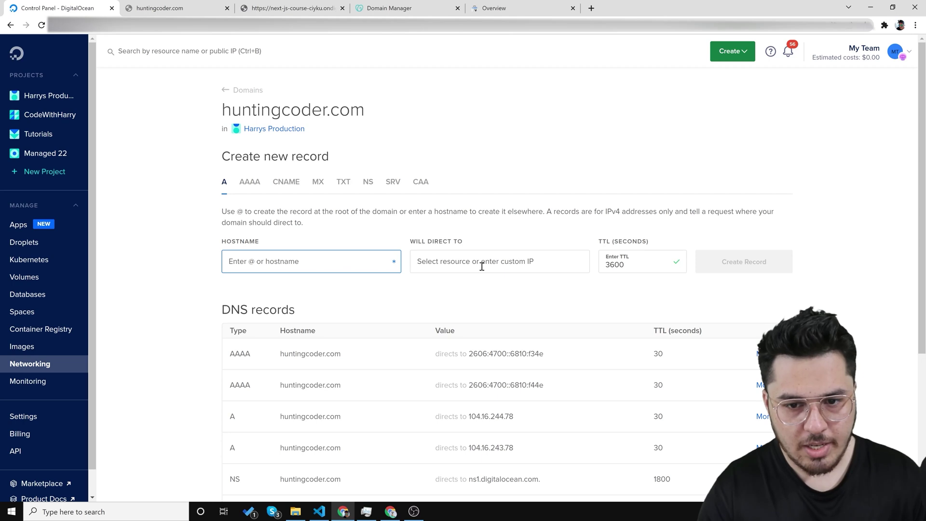
pyautogui.scroll(-1, 419, 295)
pyautogui.scroll(-3, 420, 295)
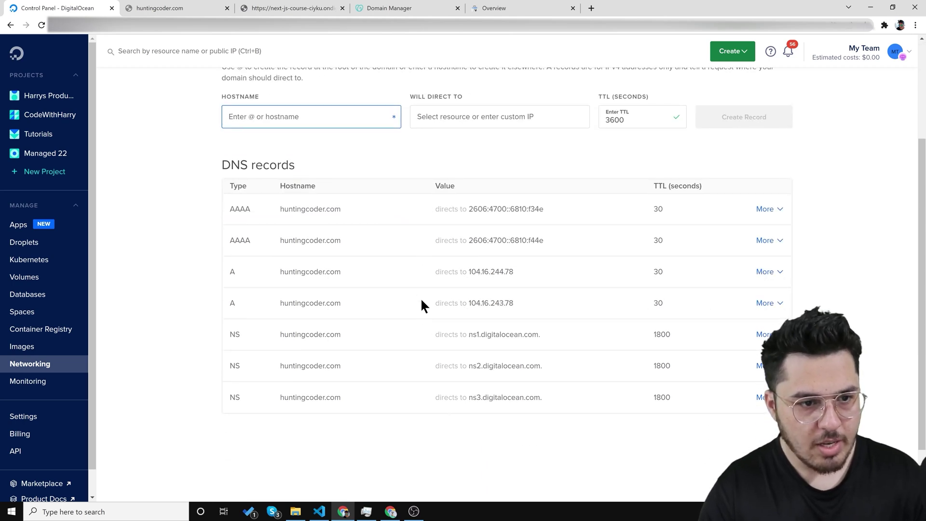
pyautogui.scroll(2, 422, 303)
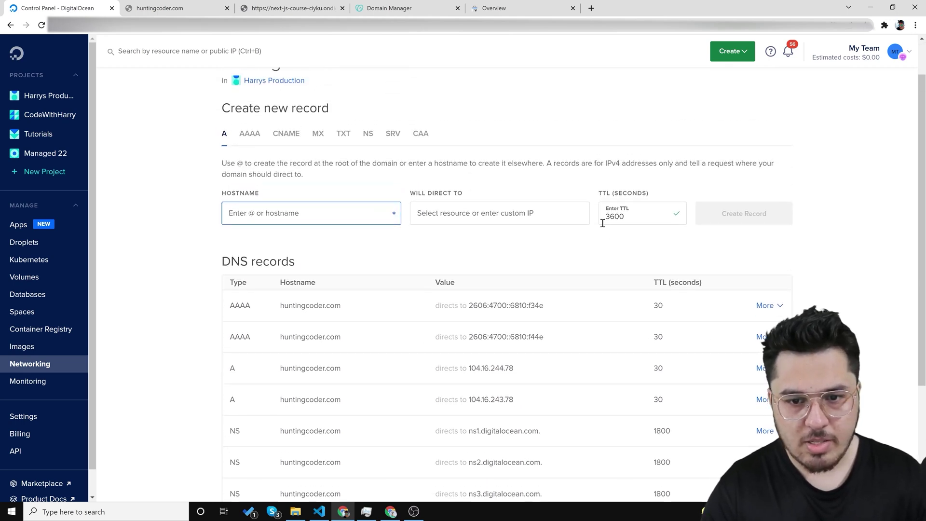
# - Create a TXT record for hostname @ with the copied site verification code as its value
pyautogui.click(341, 139)
pyautogui.click(275, 199)
pyautogui.click(306, 241)
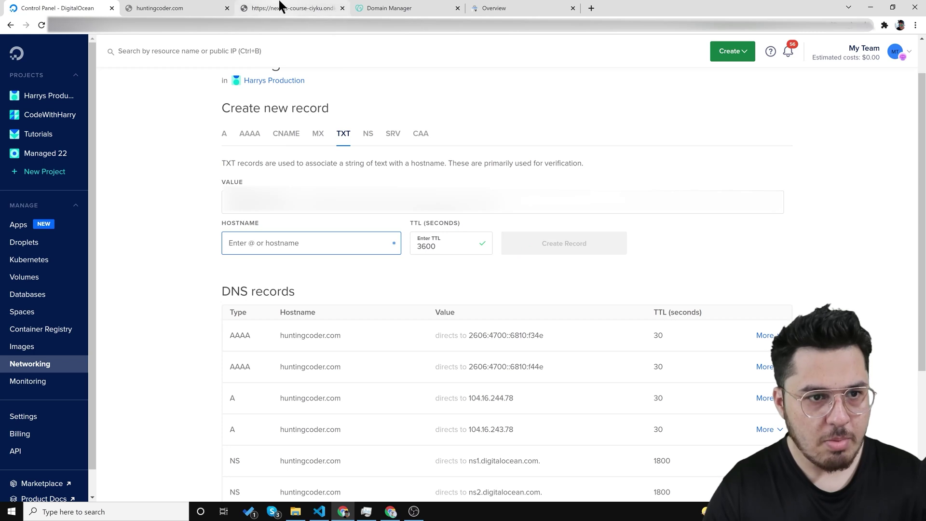
pyautogui.write('@')
pyautogui.click(540, 243)
# - Return to Google Search Console, verify ownership of huntingcoder.com and open the new property
pyautogui.click(481, 8)
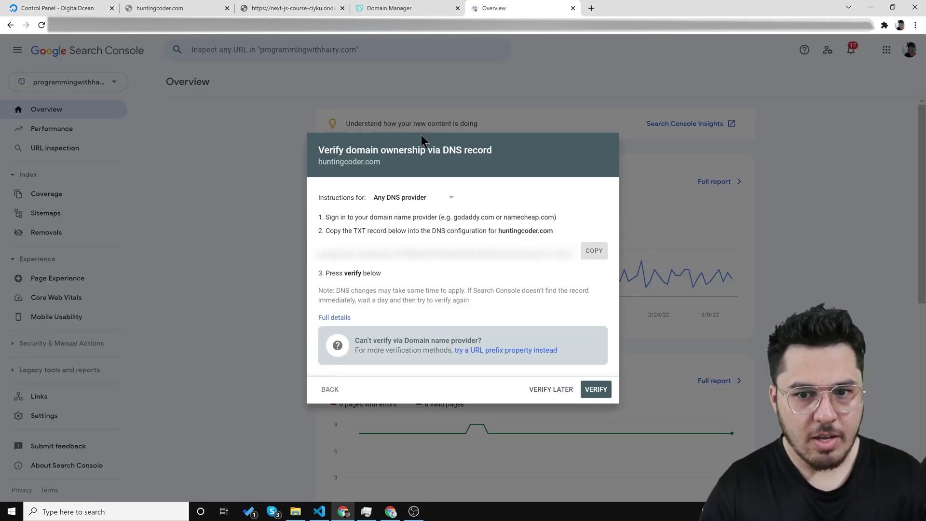
pyautogui.click(596, 389)
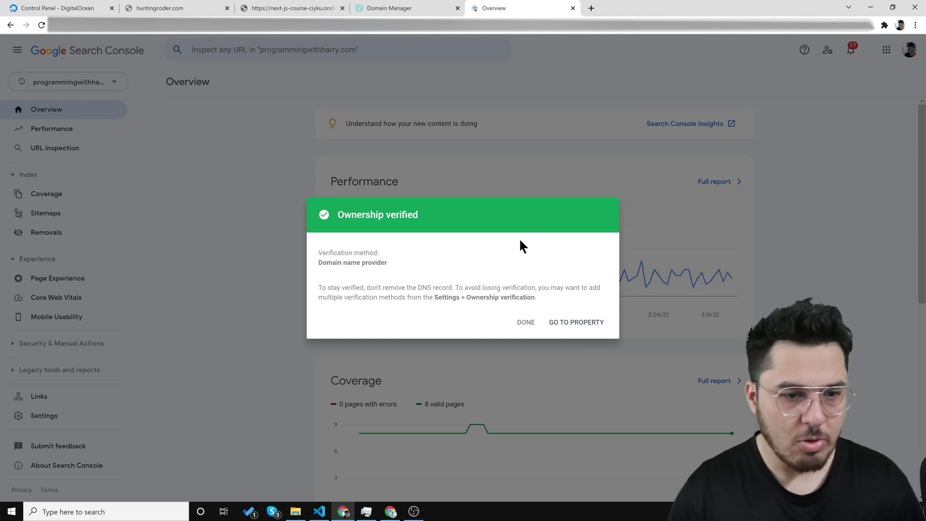
pyautogui.click(573, 323)
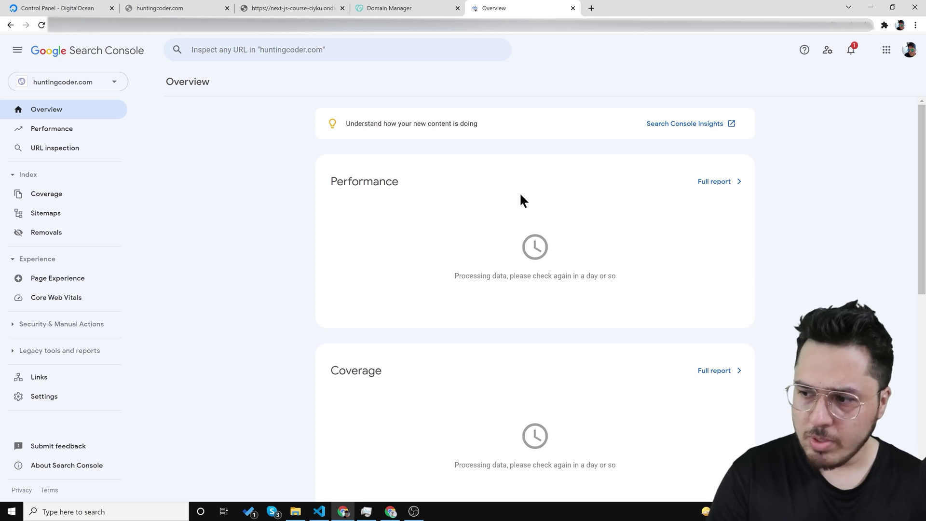
# - Browse the deployed app on its starter domain through the About, Home and Blog pages and into a JavaScript post
pyautogui.hotkey('ctrl', 't')
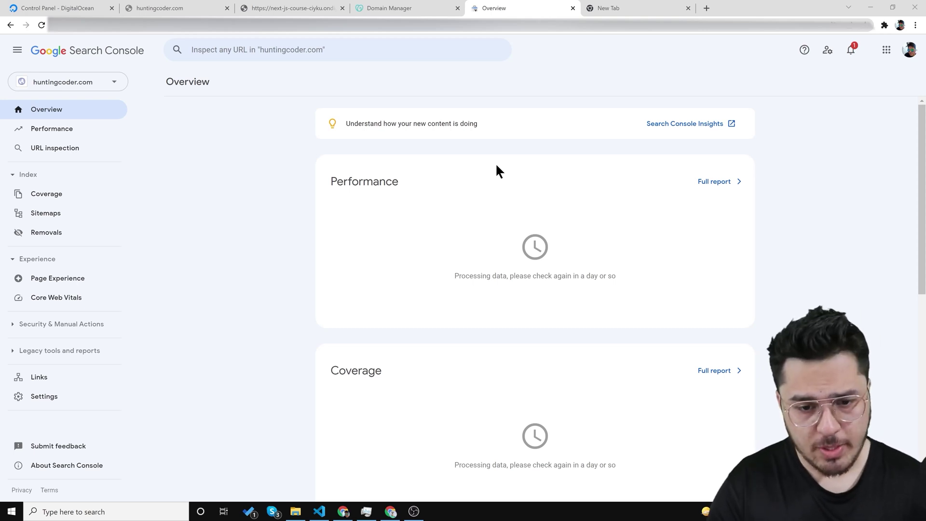
pyautogui.click(159, 8)
pyautogui.click(265, 8)
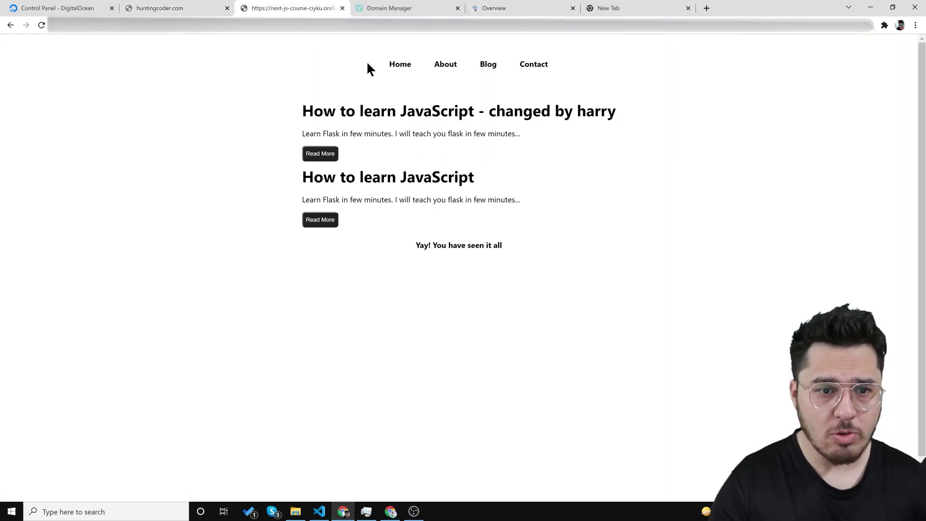
pyautogui.click(446, 70)
pyautogui.click(406, 70)
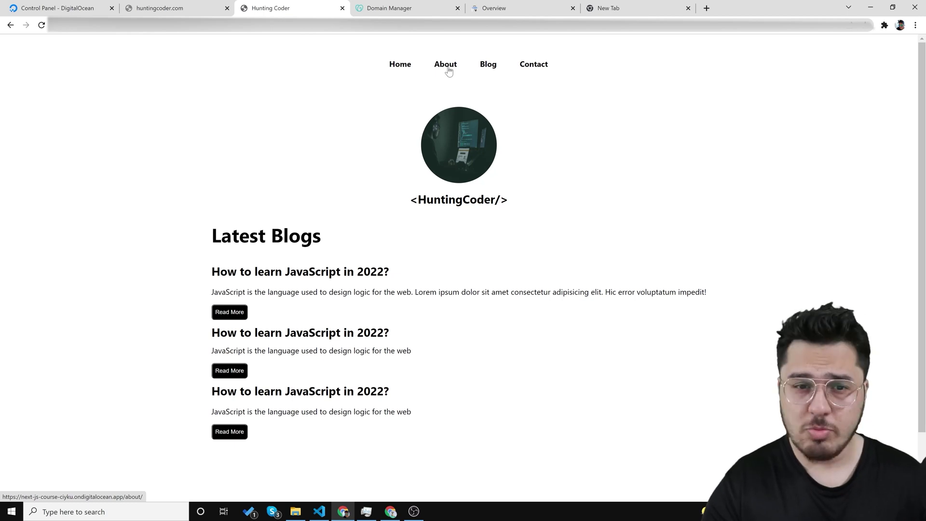
pyautogui.click(488, 65)
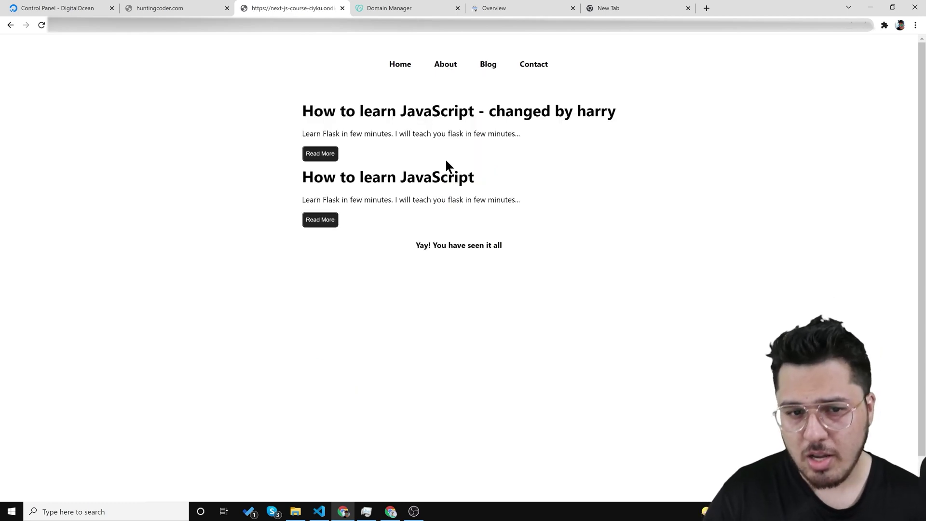
pyautogui.click(447, 178)
pyautogui.click(480, 63)
pyautogui.click(479, 110)
# - Return to the huntingcoder.com page and reload it twice to test the custom domain
pyautogui.click(161, 6)
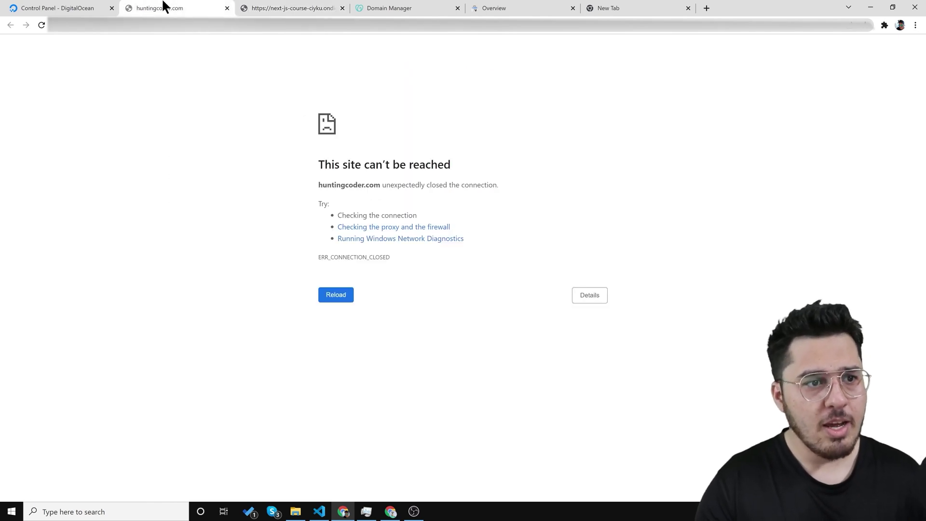
pyautogui.click(40, 25)
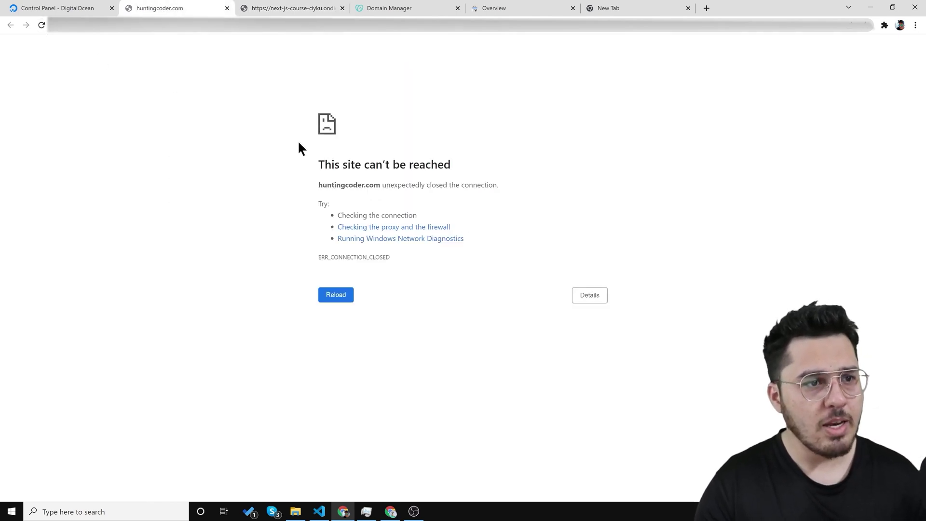
pyautogui.click(38, 27)
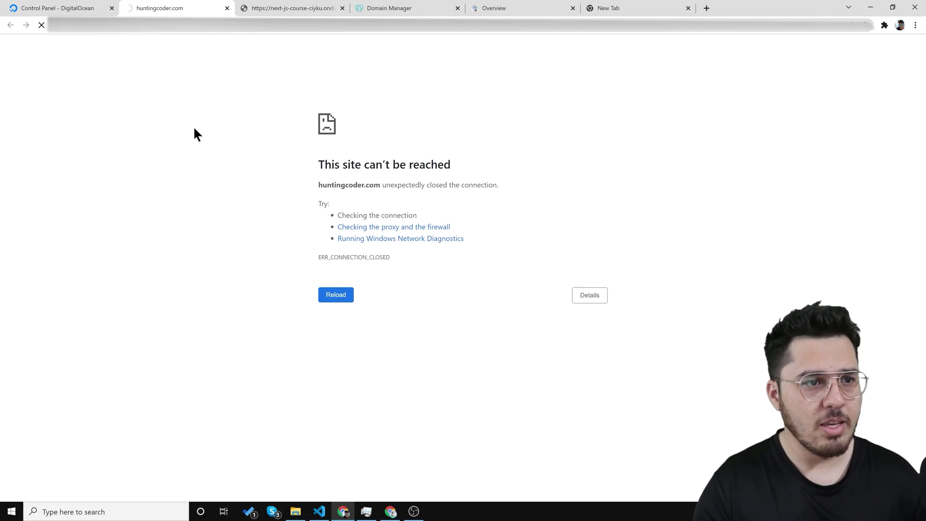
# - Review the blog post's title on the starter domain, then go back to the Search Console overview of huntingcoder.com
pyautogui.click(292, 5)
pyautogui.moveTo(458, 122); pyautogui.dragTo(554, 123)
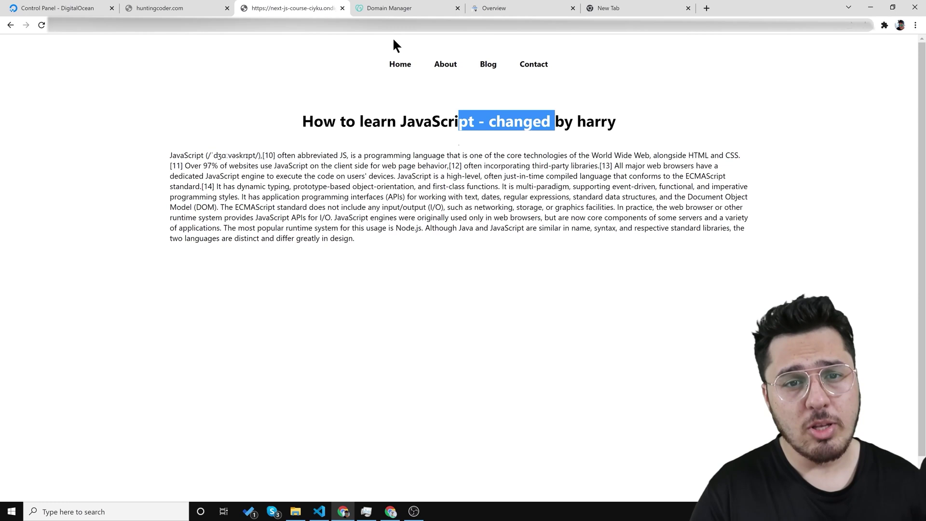
pyautogui.click(504, 12)
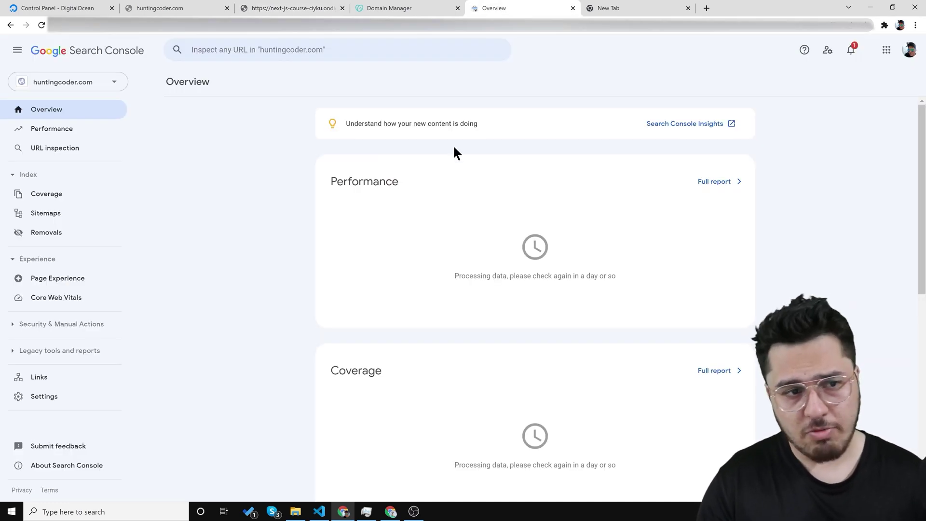